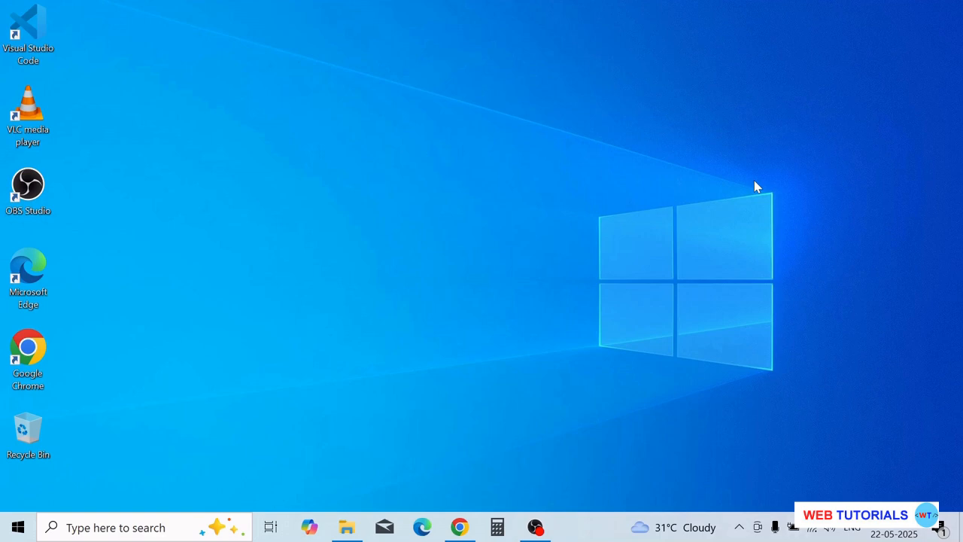
# Step: Switch to Chrome and open the "Install Docker Desktop on Windows" search result in a new tab
pyautogui.click(461, 528)
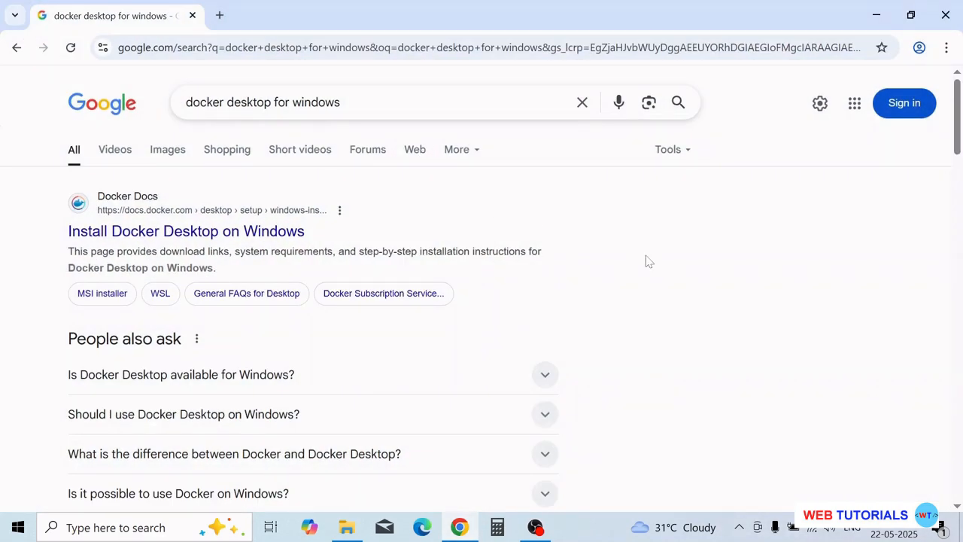
pyautogui.rightClick(282, 234)
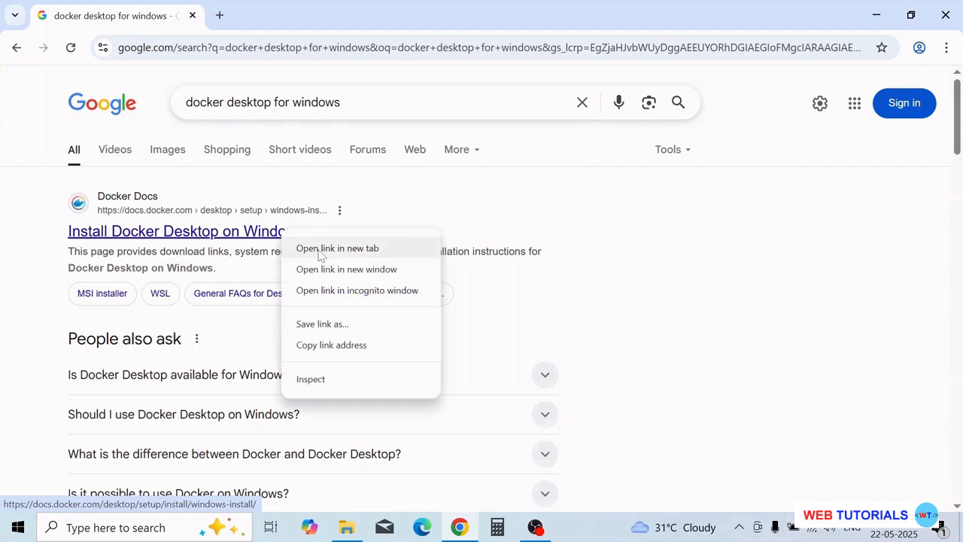
pyautogui.click(320, 248)
pyautogui.click(221, 15)
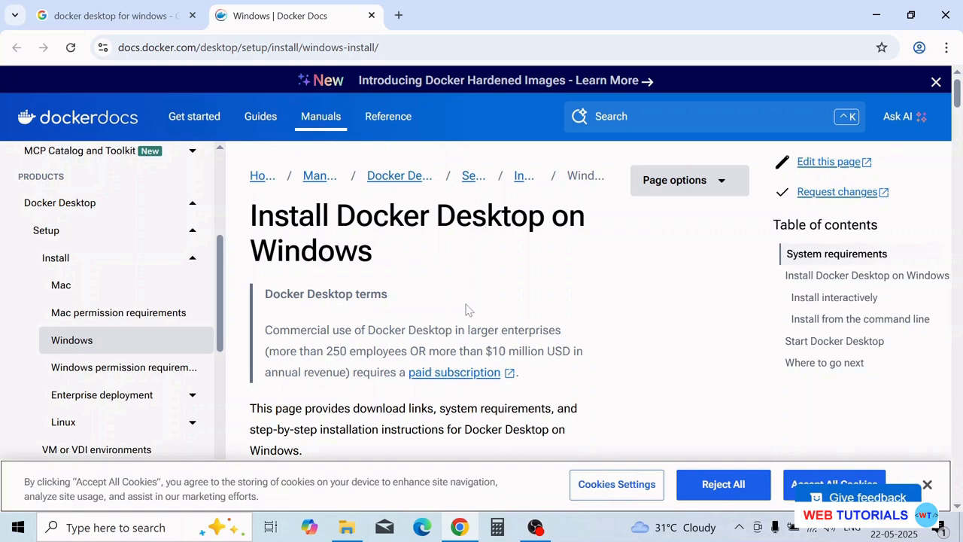
# Step: Download the Docker Desktop for Windows - x86_64 installer and check its download progress
pyautogui.scroll(-2, 539, 276)
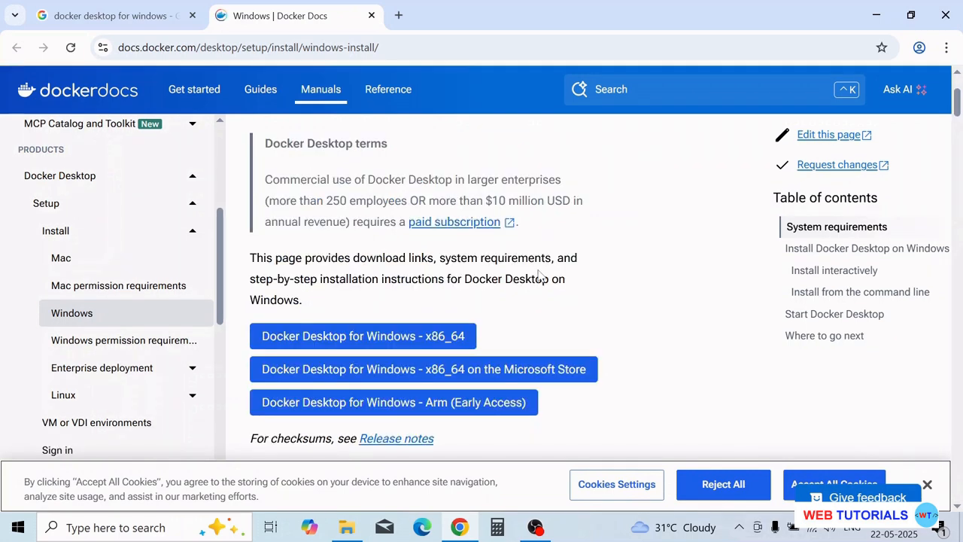
pyautogui.click(427, 343)
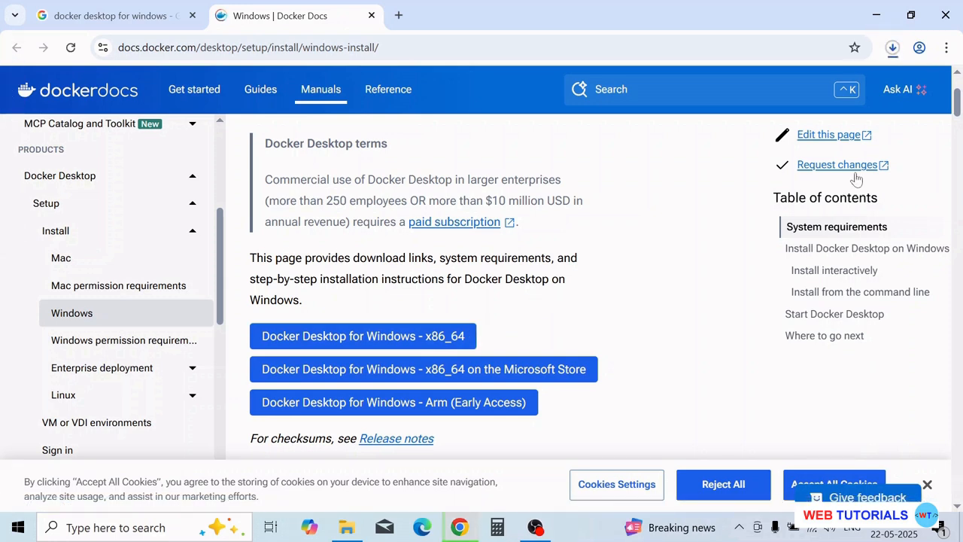
pyautogui.click(892, 50)
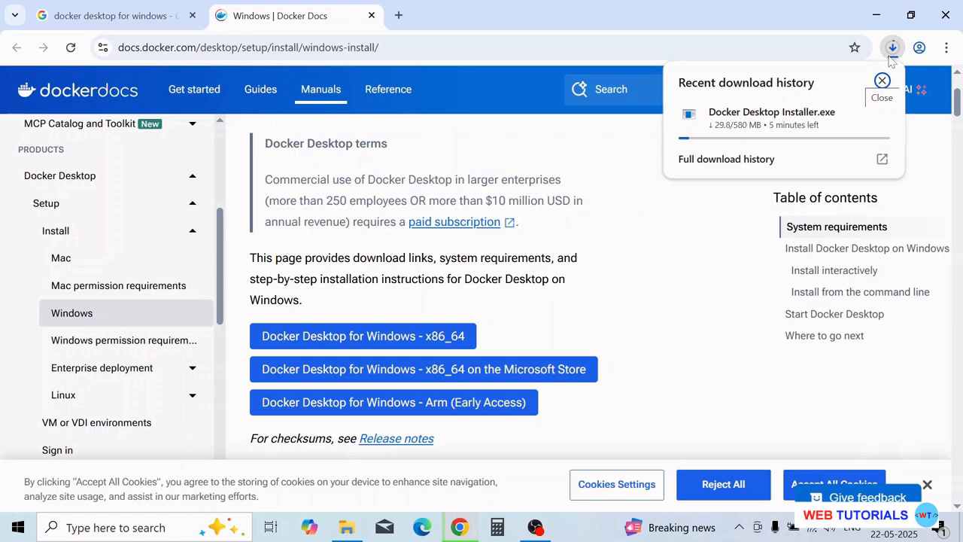
pyautogui.click(747, 17)
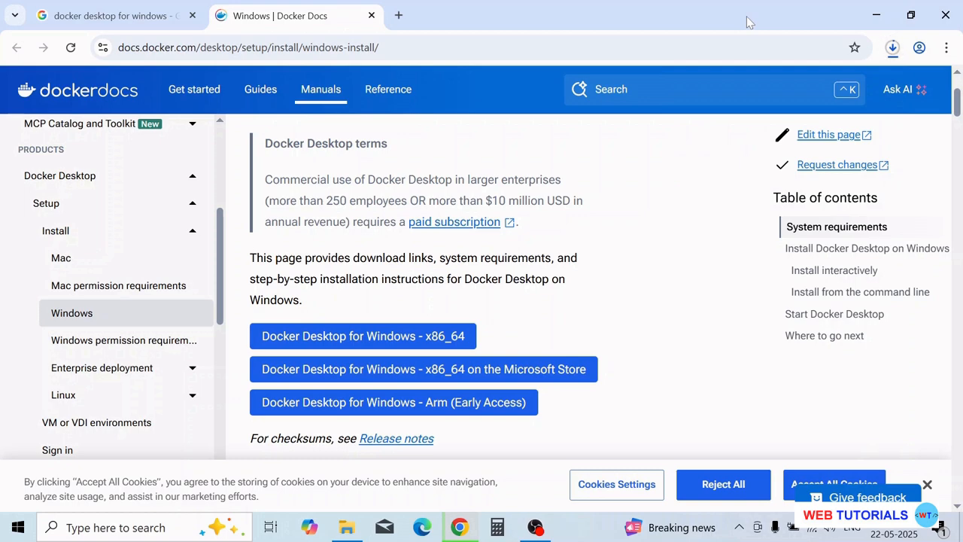
# Step: Examine the minimum WSL version in the system requirements for the WSL 2 backend, x86_64
pyautogui.scroll(-1, 622, 295)
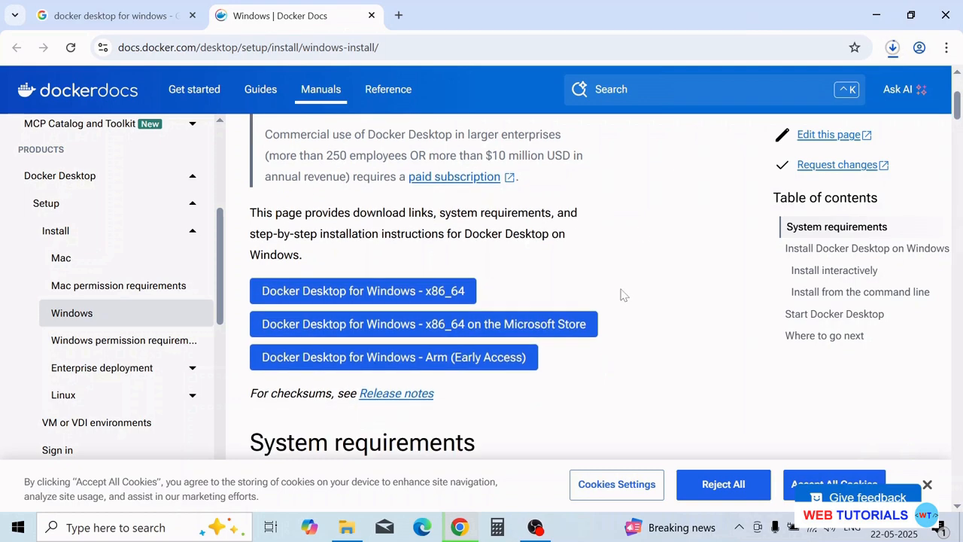
pyautogui.scroll(-3, 622, 294)
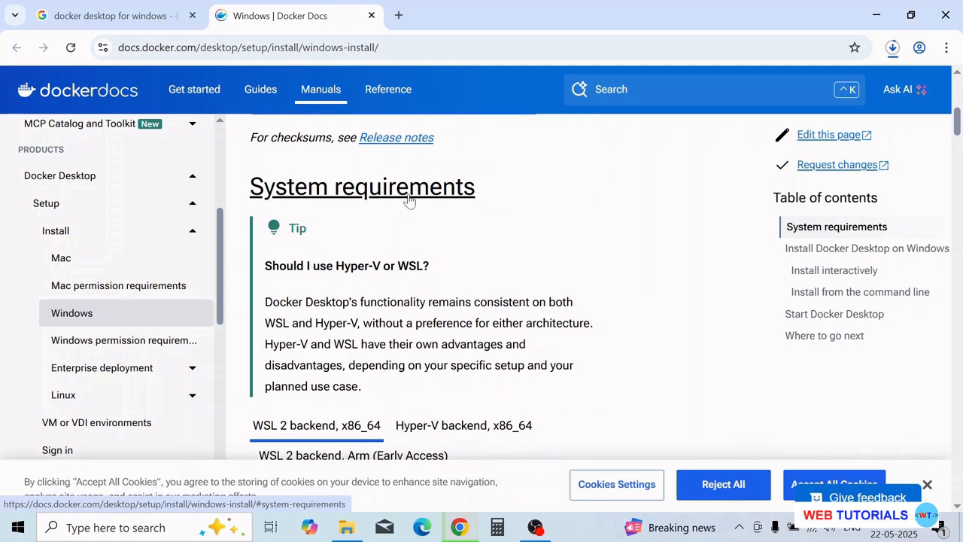
pyautogui.scroll(-3, 429, 301)
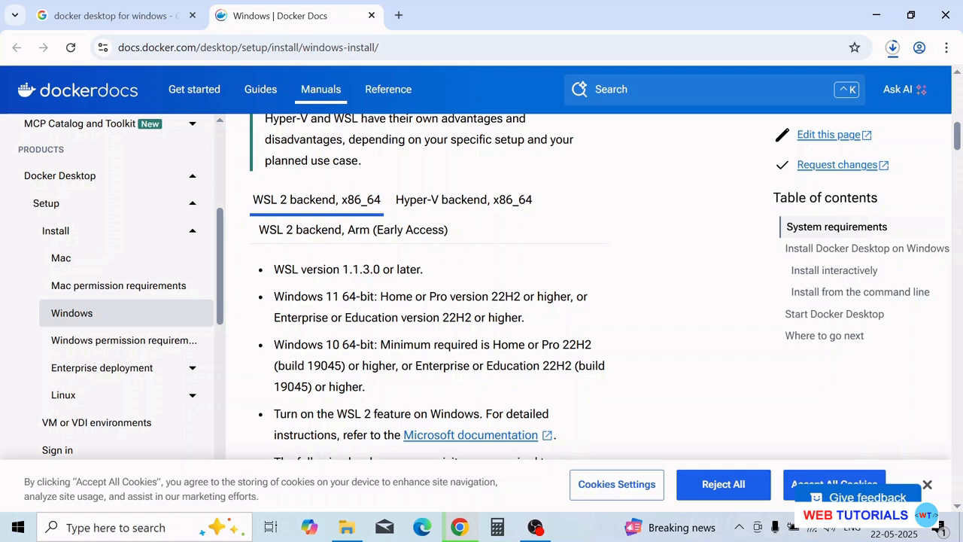
pyautogui.moveTo(322, 270); pyautogui.dragTo(383, 269)
pyautogui.click(453, 270)
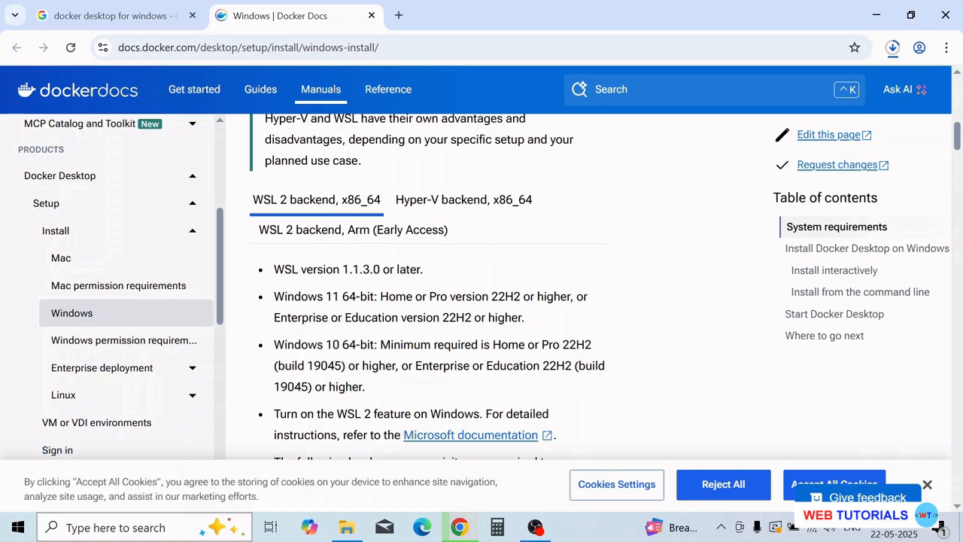
# Step: Search Windows for cmd and open Command Prompt
pyautogui.click(156, 529)
pyautogui.write('cmd')
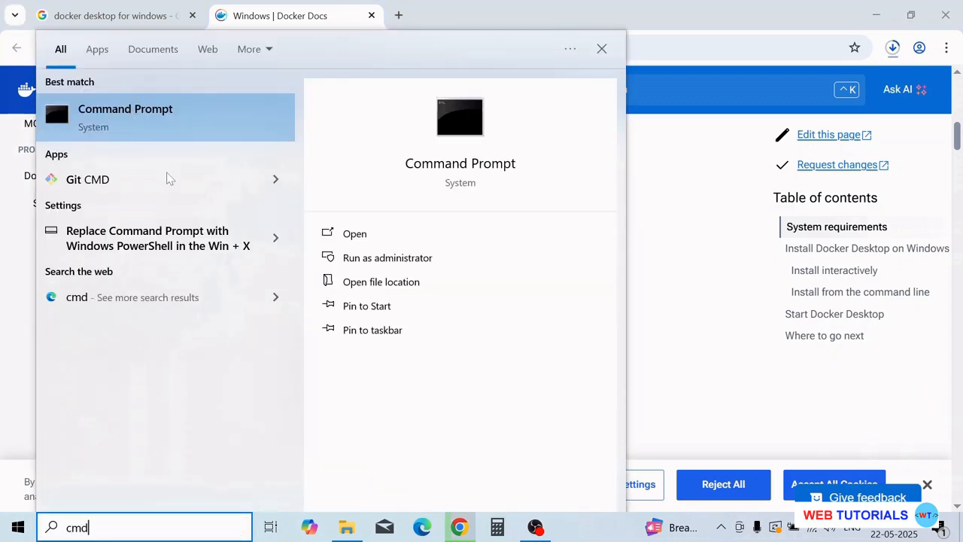
pyautogui.click(139, 118)
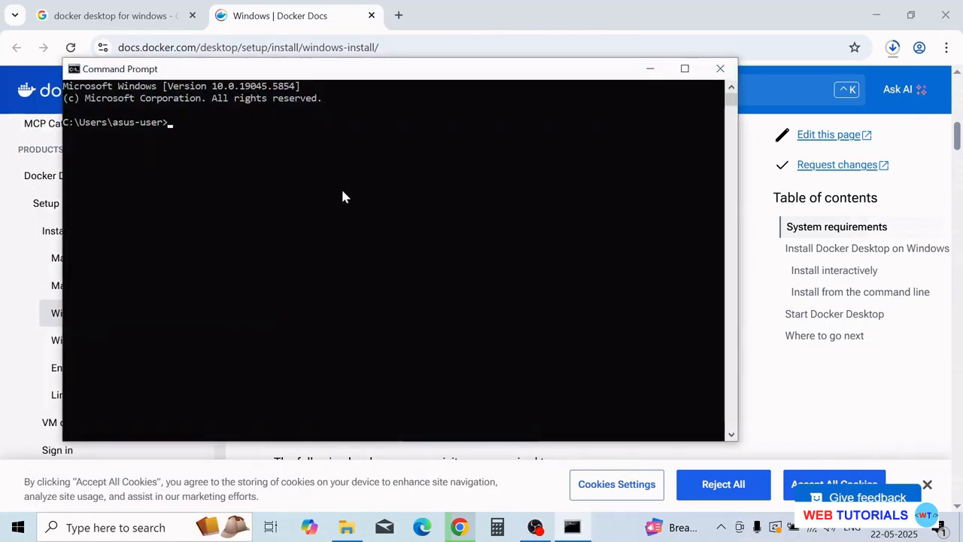
pyautogui.click(343, 196)
pyautogui.click(342, 196)
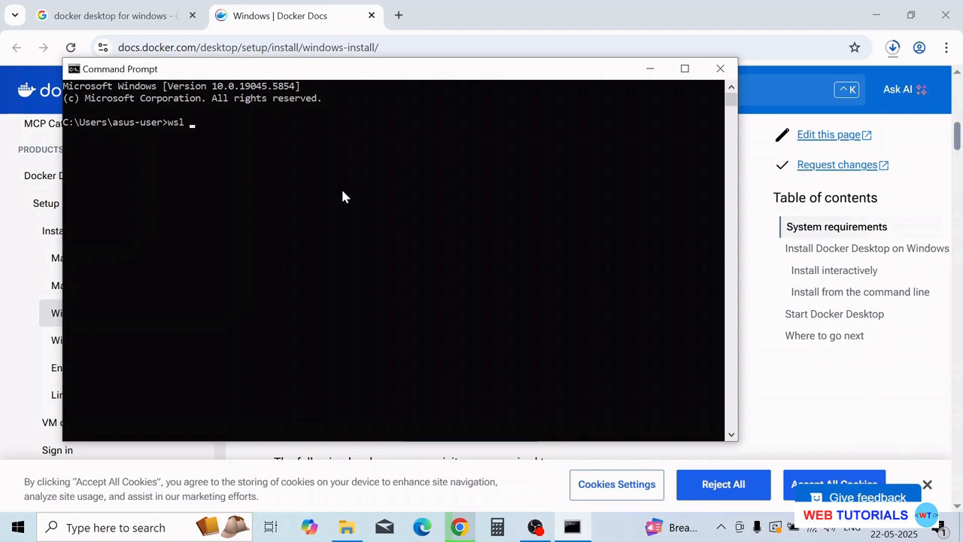
# Step: Run wsl --version to check the installed WSL version
pyautogui.write('wsl --ve')
pyautogui.press('BackSpace')
pyautogui.press('BackSpace')
pyautogui.write('version')
pyautogui.press('Return')
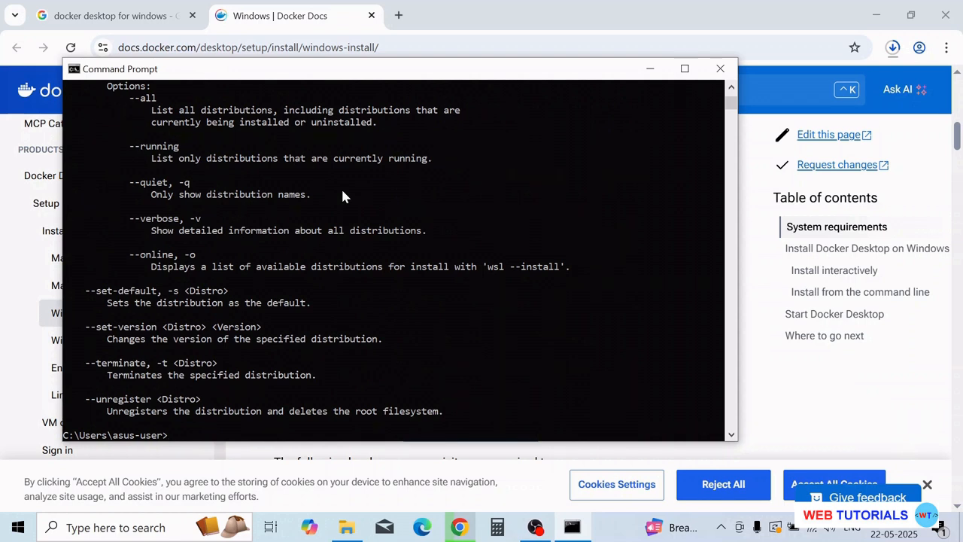
# Step: Clear the console, run wsl --status and examine the default WSL version in its output
pyautogui.write('cls')
pyautogui.press('Return')
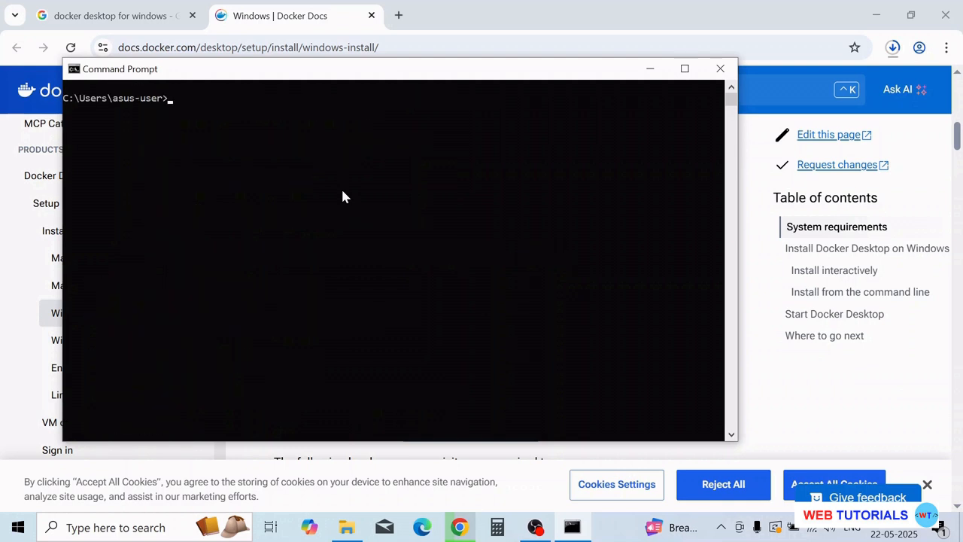
pyautogui.write('wsl --status')
pyautogui.press('Return')
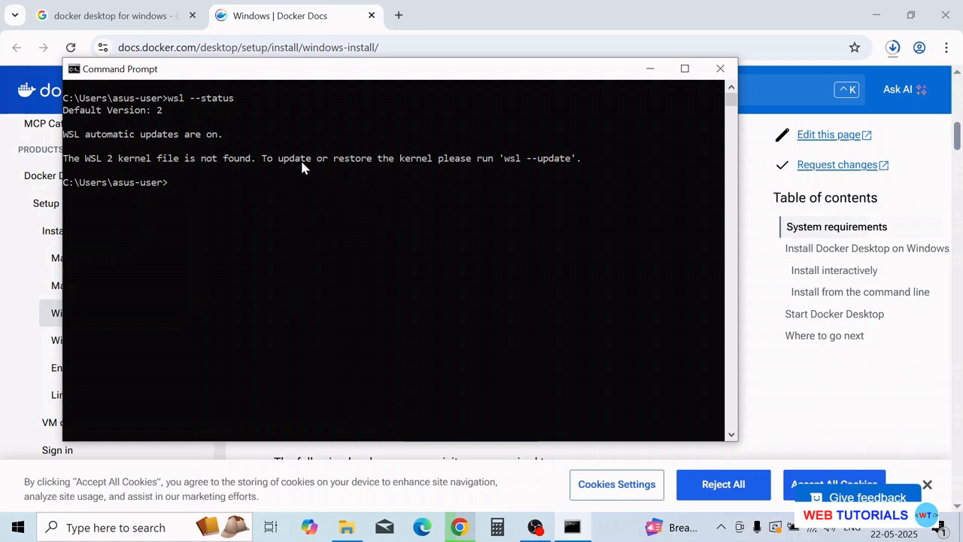
pyautogui.click(141, 111)
pyautogui.moveTo(143, 113); pyautogui.dragTo(172, 118)
pyautogui.click(188, 123)
pyautogui.click(225, 205)
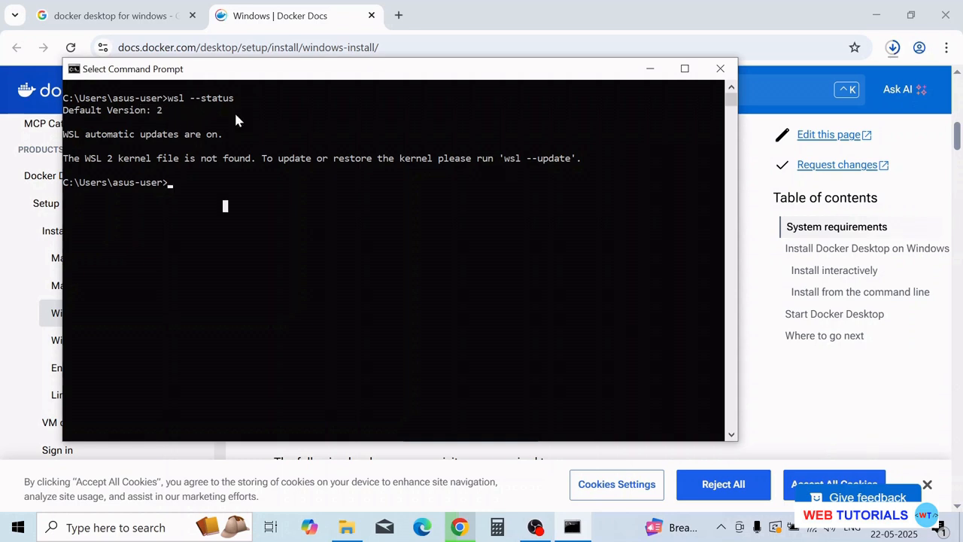
pyautogui.click(235, 113)
pyautogui.write('wsl')
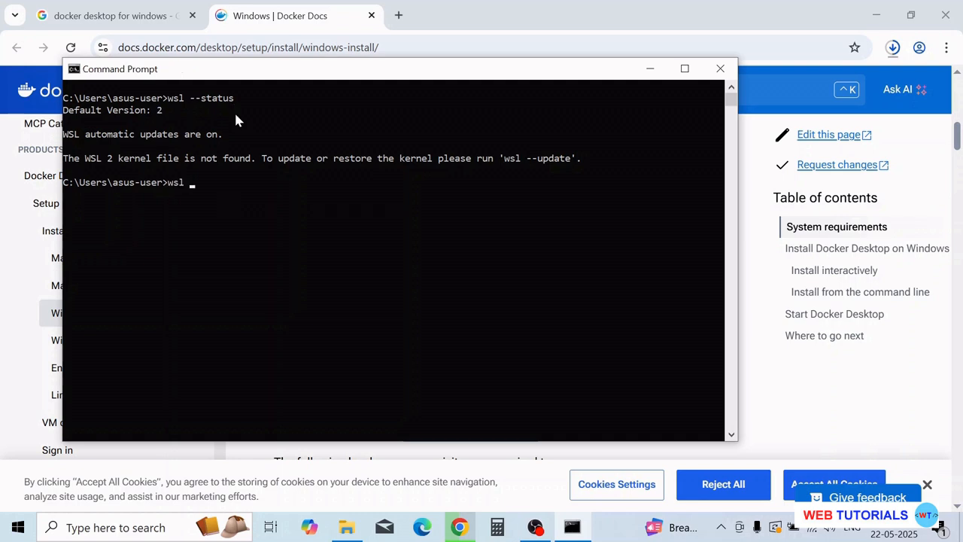
pyautogui.write(' --install')
pyautogui.click(29, 267)
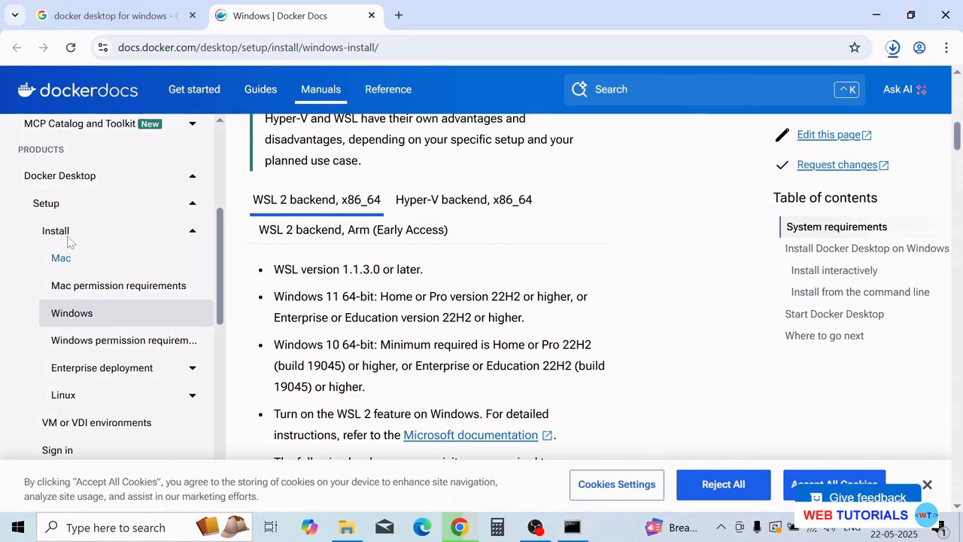
pyautogui.moveTo(343, 269); pyautogui.dragTo(361, 270)
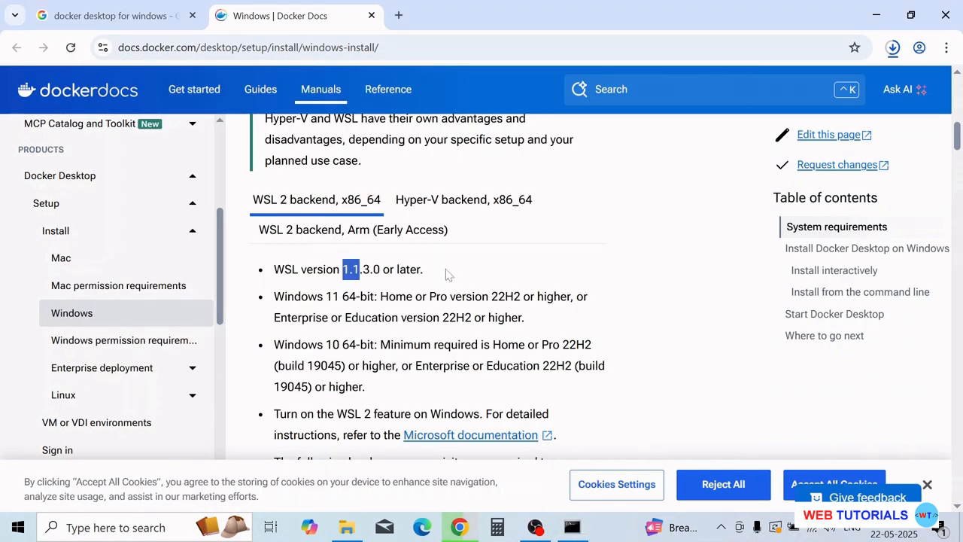
pyautogui.click(573, 526)
pyautogui.write('u')
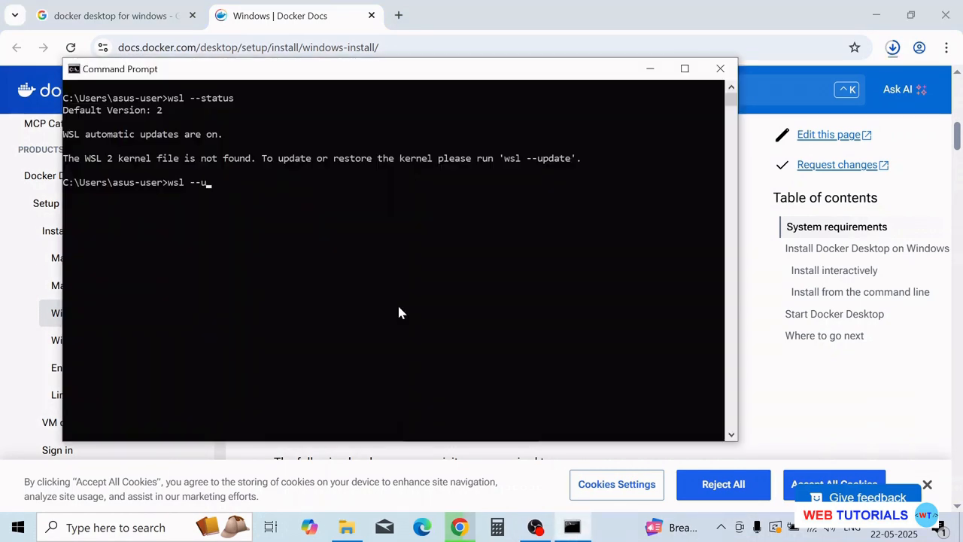
pyautogui.write('pdate')
pyautogui.press('BackSpace')
pyautogui.press('BackSpace')
pyautogui.press('BackSpace')
pyautogui.press('BackSpace')
pyautogui.press('BackSpace')
pyautogui.press('BackSpace')
pyautogui.write('v')
pyautogui.press('BackSpace')
pyautogui.write('l -v')
# Step: Return to the Docker installation page and examine the Windows 11 and Windows 10 version and edition requirements
pyautogui.hotkey('alt', 'Tab')
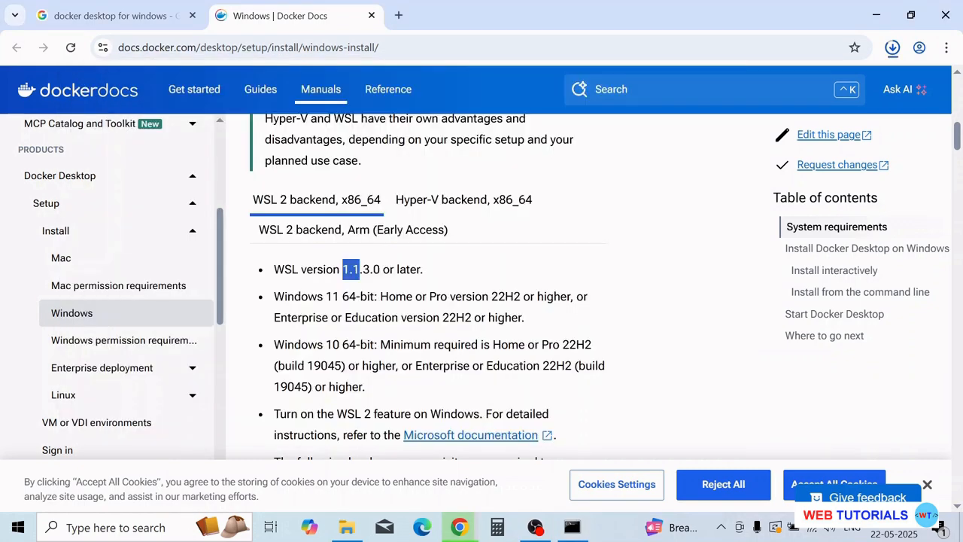
pyautogui.click(360, 269)
pyautogui.scroll(-1, 314, 234)
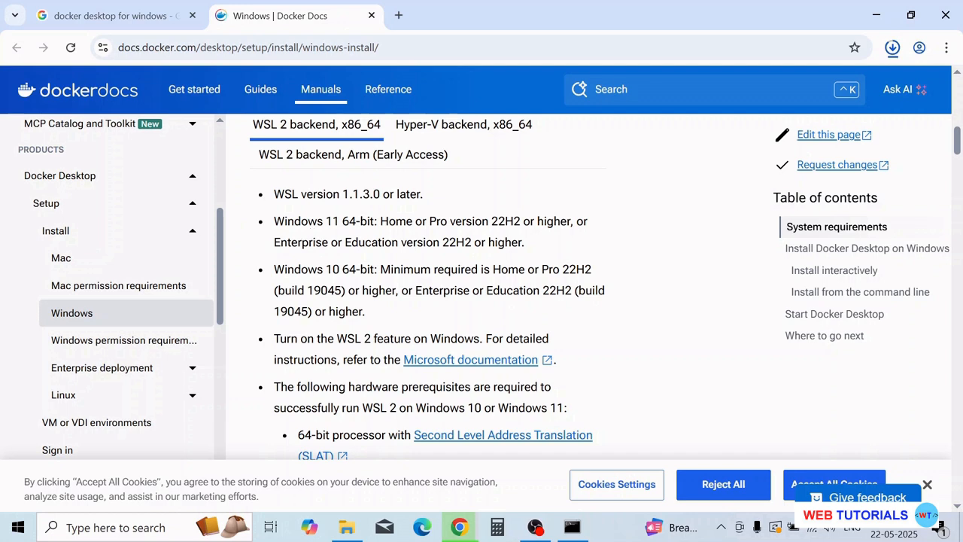
pyautogui.moveTo(307, 221); pyautogui.dragTo(324, 221)
pyautogui.click(322, 222)
pyautogui.moveTo(302, 270); pyautogui.dragTo(401, 270)
pyautogui.click(400, 271)
pyautogui.moveTo(457, 269); pyautogui.dragTo(472, 269)
pyautogui.click(527, 273)
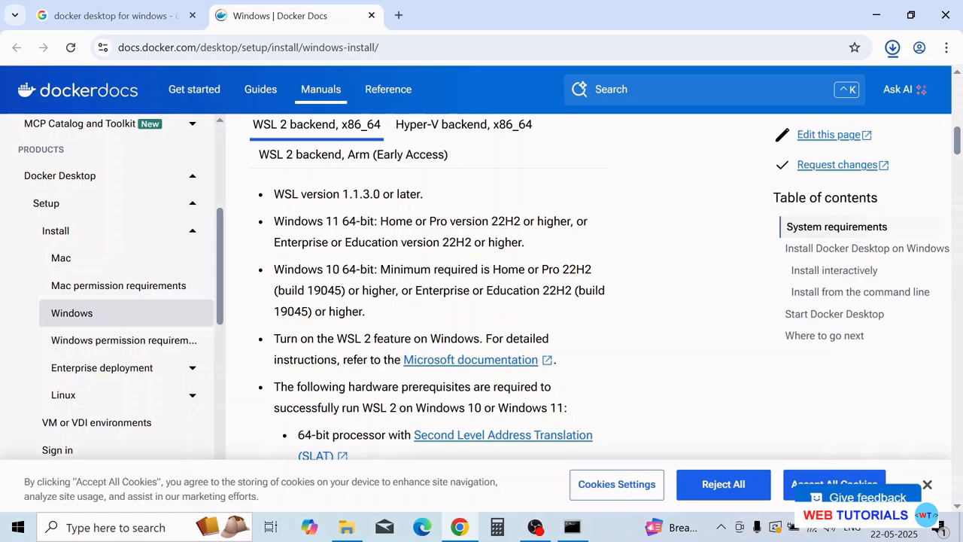
# Step: Open another Command Prompt, run winver to check the Windows version and build, and close the About Windows dialog
pyautogui.click(128, 527)
pyautogui.write('cmd')
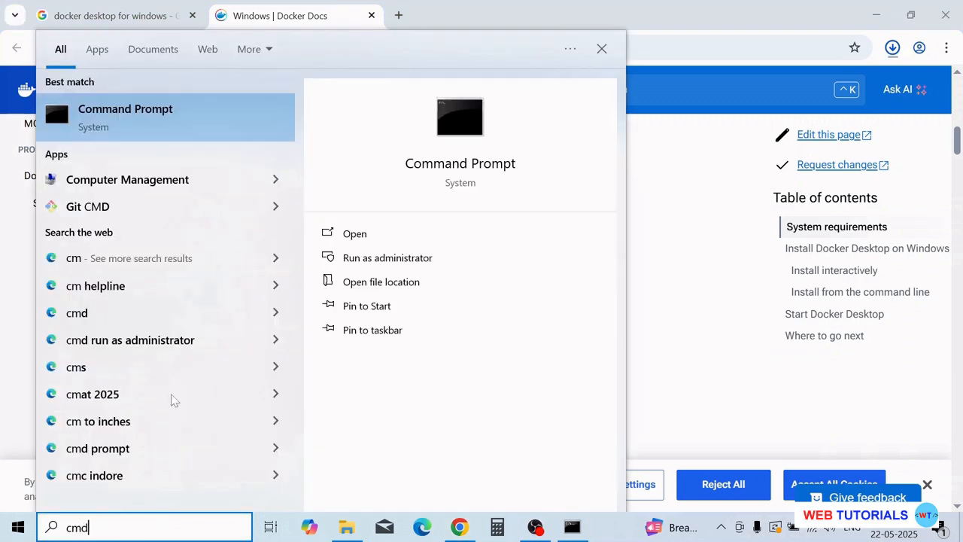
pyautogui.click(146, 113)
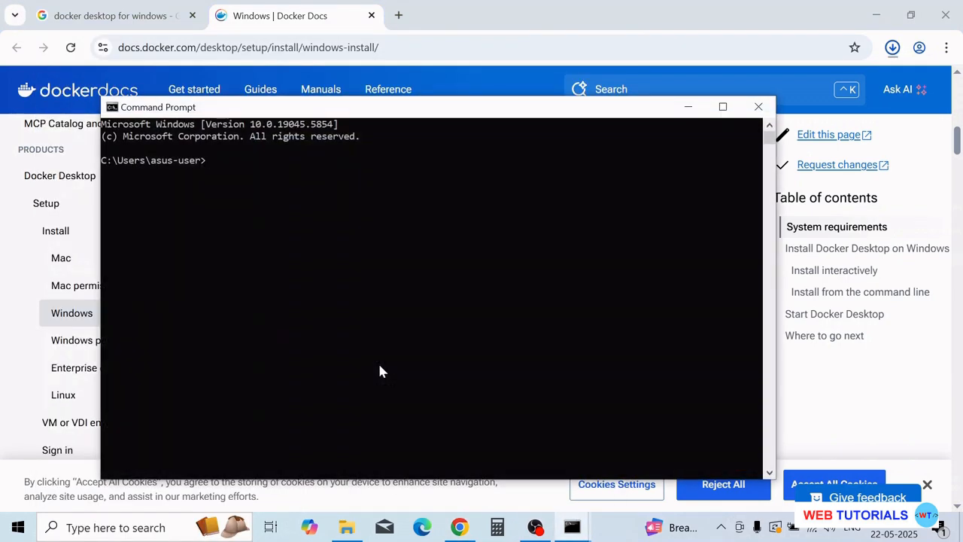
pyautogui.write('wi')
pyautogui.write('nvw')
pyautogui.write('r')
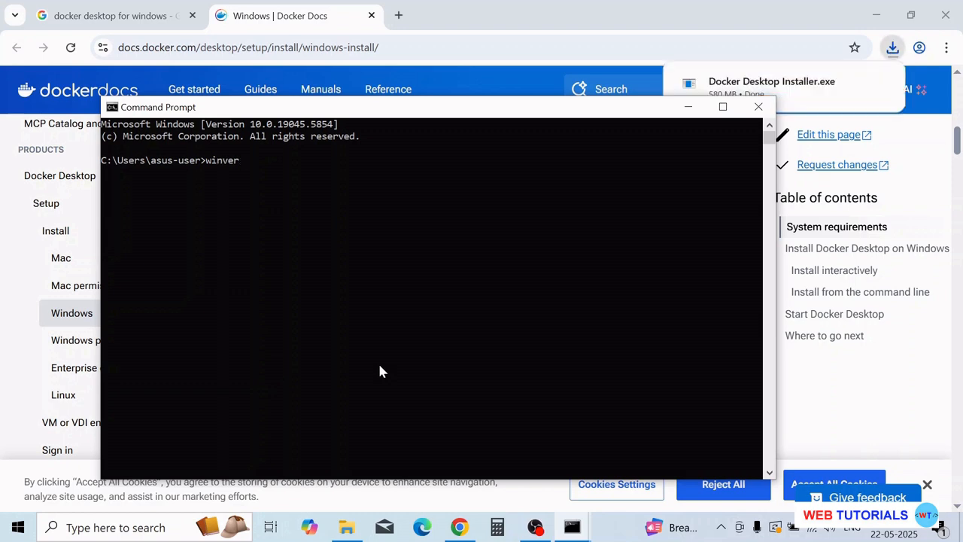
pyautogui.press('Return')
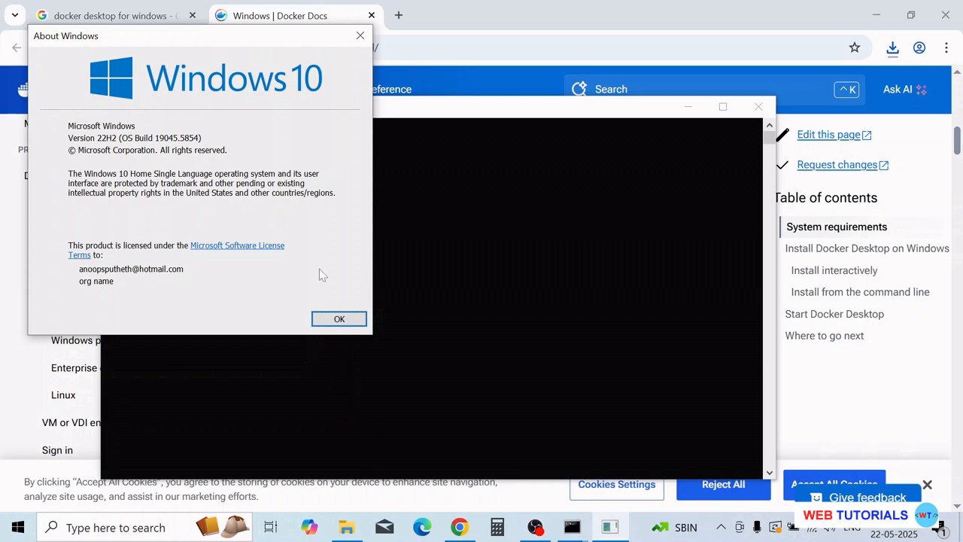
pyautogui.click(339, 319)
# Step: Return to Chrome and examine the WSL 2 feature requirement and hardware prerequisites
pyautogui.click(459, 527)
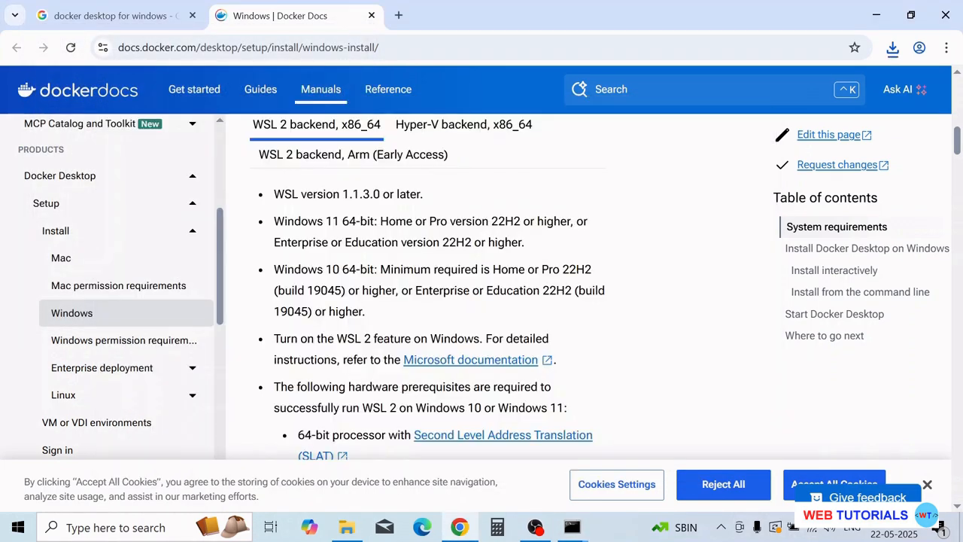
pyautogui.moveTo(307, 338); pyautogui.dragTo(394, 338)
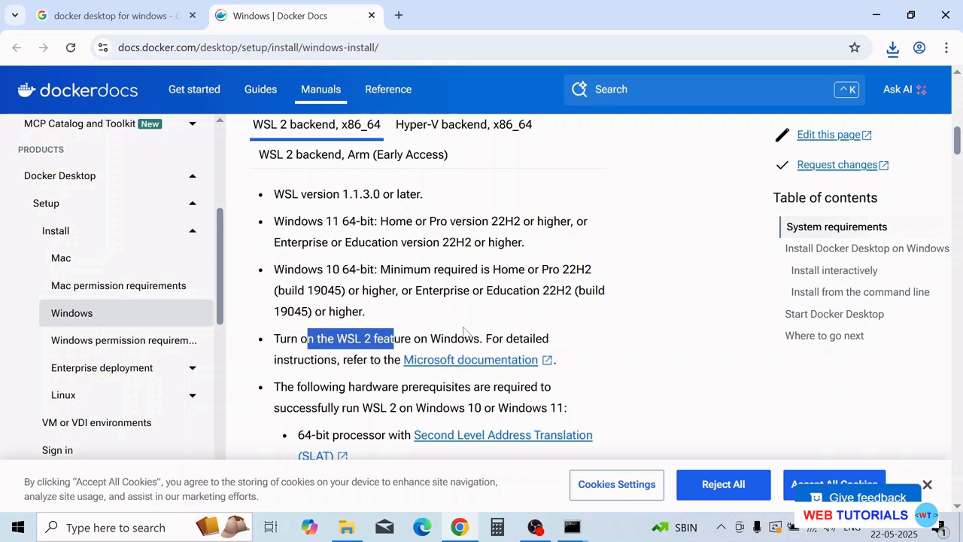
pyautogui.scroll(-1, 464, 333)
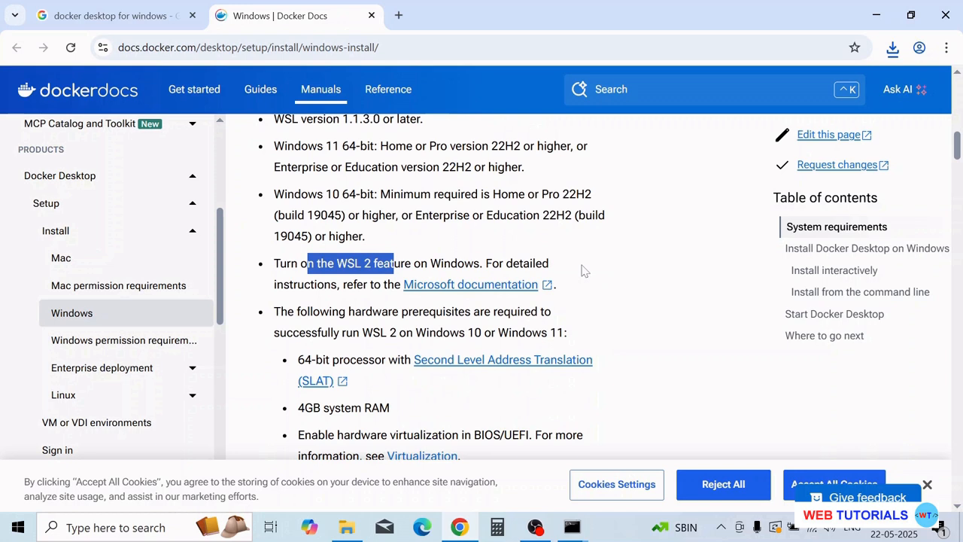
pyautogui.click(610, 274)
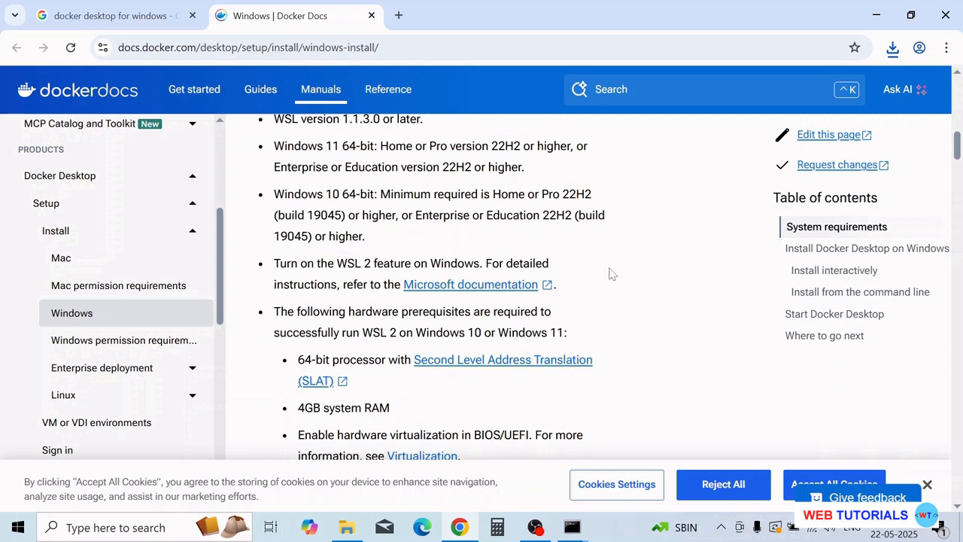
# Step: Find and open the "Turn Windows features on or off" settings through Windows search
pyautogui.click(149, 528)
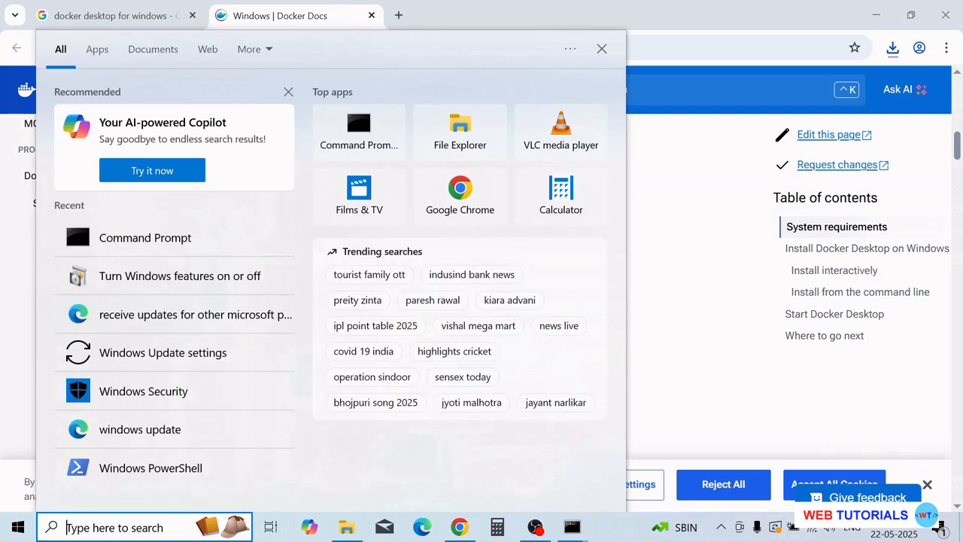
pyautogui.write('turn')
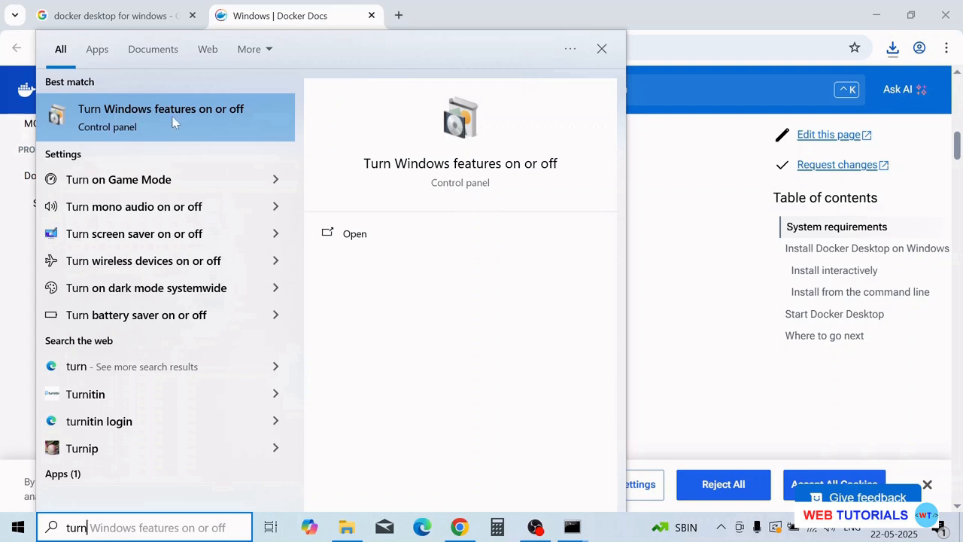
pyautogui.click(146, 113)
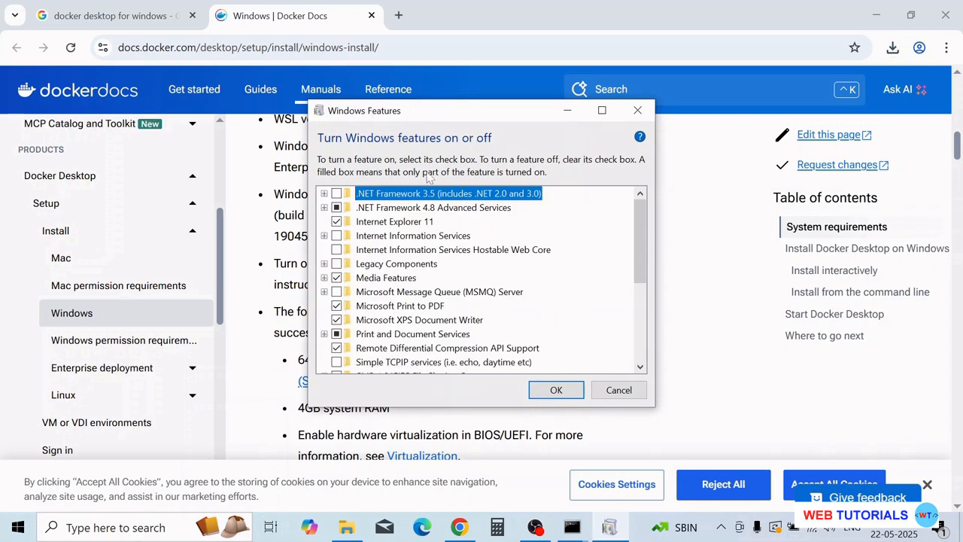
# Step: Check whether Virtual Machine Platform and Windows Subsystem for Linux are enabled, and close the Windows Features dialog
pyautogui.scroll(-1, 504, 271)
pyautogui.scroll(1, 506, 270)
pyautogui.scroll(-2, 506, 269)
pyautogui.scroll(-4, 422, 273)
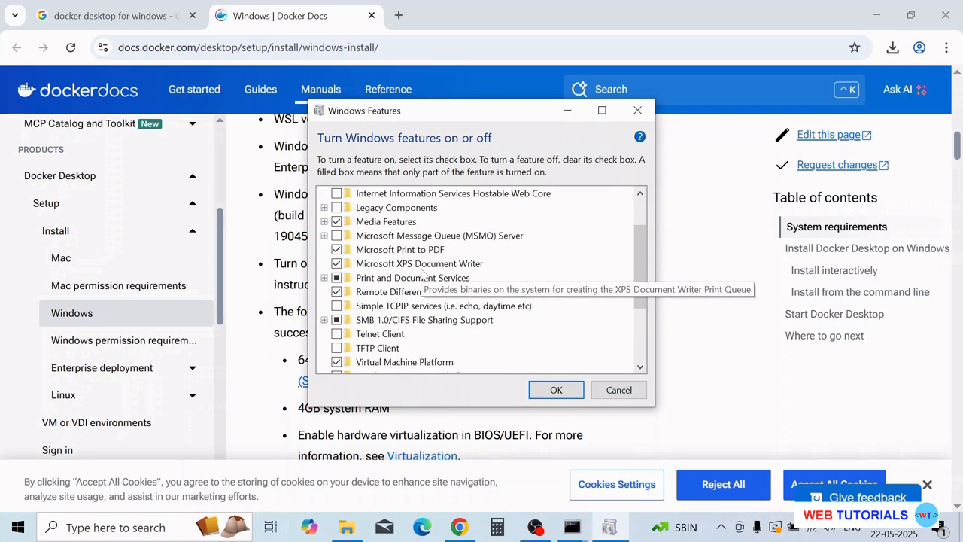
pyautogui.scroll(-1, 422, 273)
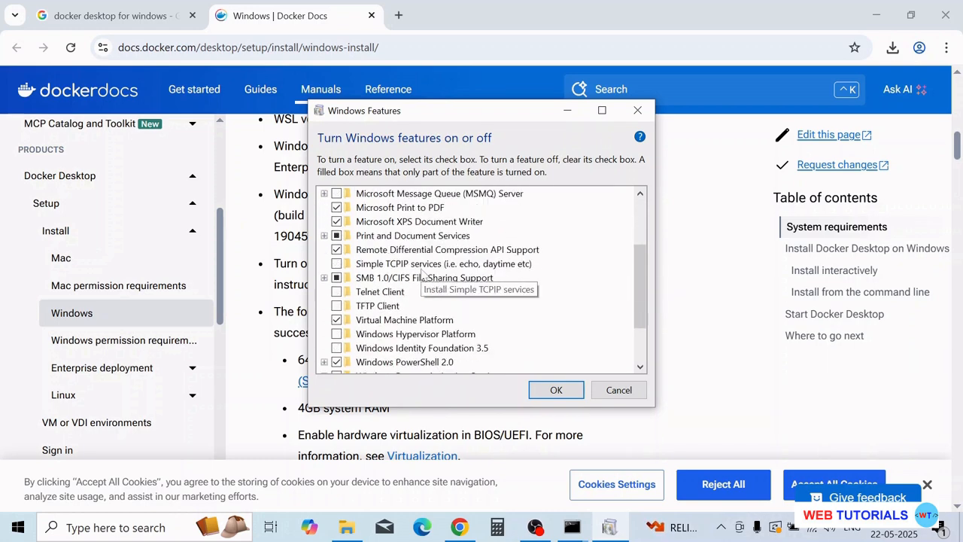
pyautogui.scroll(-4, 422, 273)
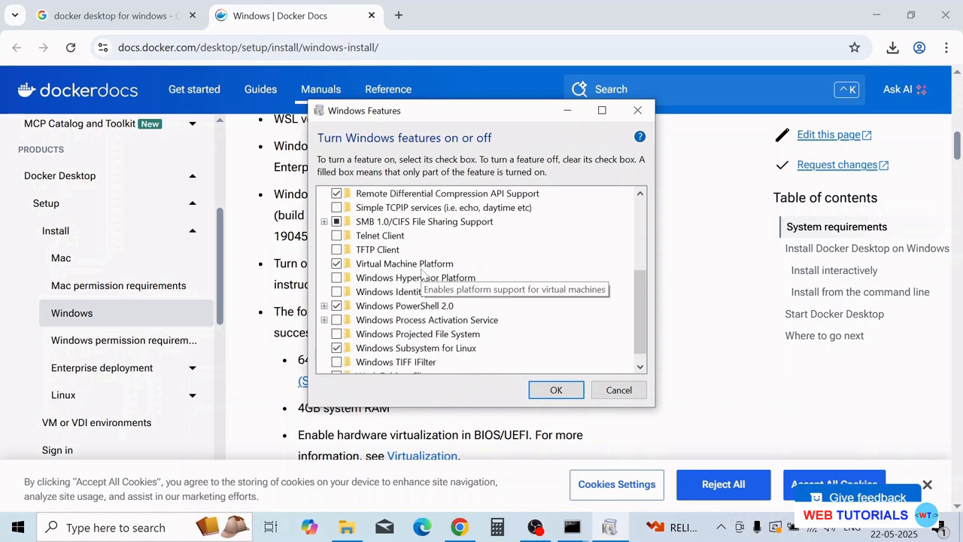
pyautogui.scroll(-1, 422, 273)
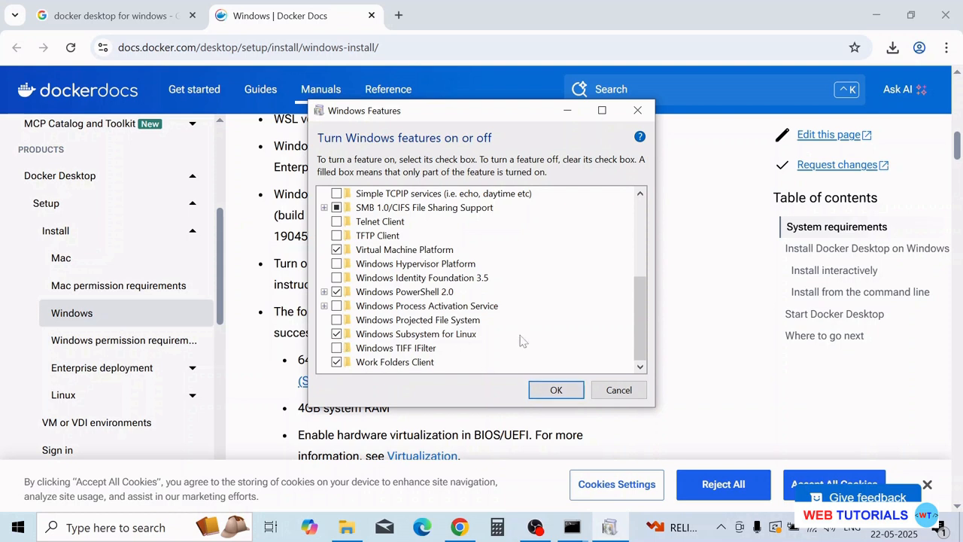
pyautogui.click(535, 395)
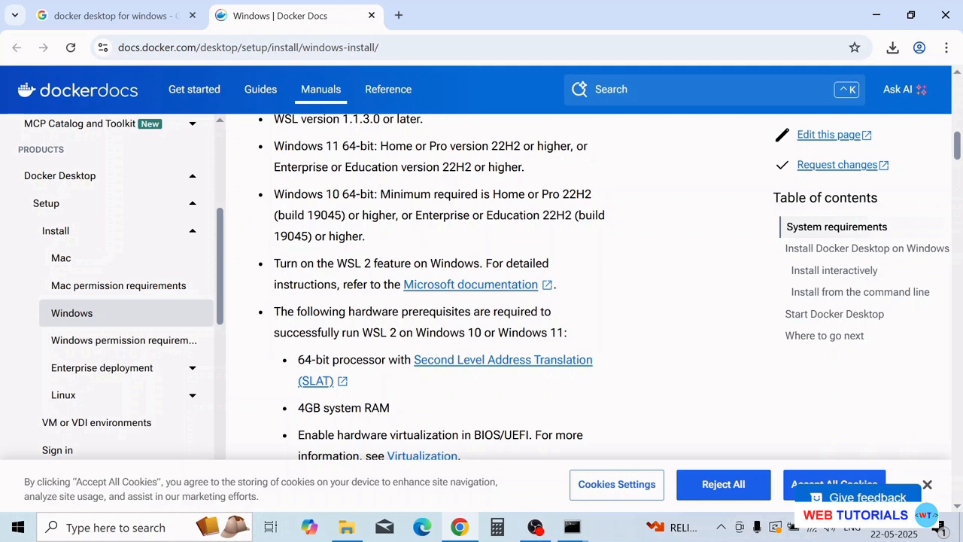
# Step: Examine the WSL 2 hardware prerequisites on the Docker page, including hardware virtualization in BIOS/UEFI
pyautogui.moveTo(332, 312); pyautogui.dragTo(391, 312)
pyautogui.click(391, 312)
pyautogui.scroll(-1, 452, 256)
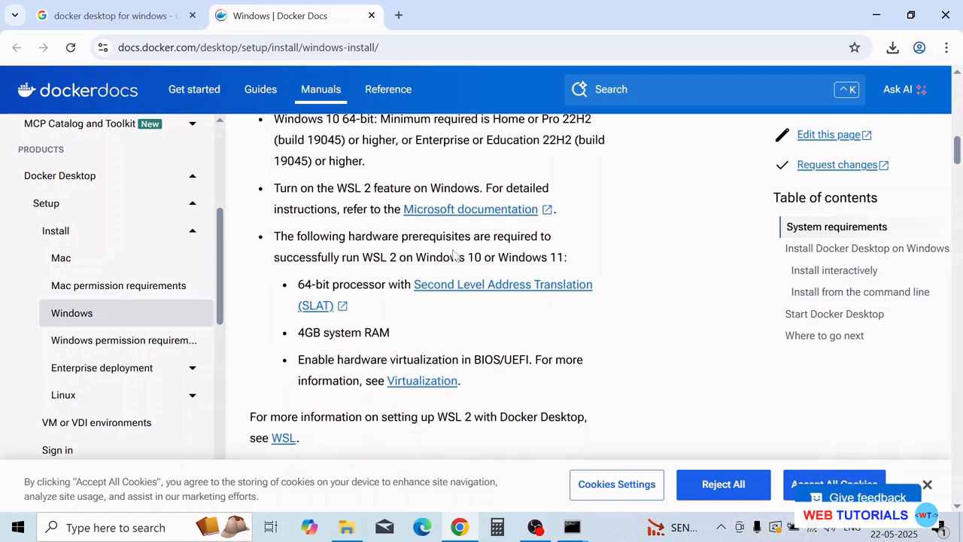
pyautogui.moveTo(337, 359); pyautogui.dragTo(381, 360)
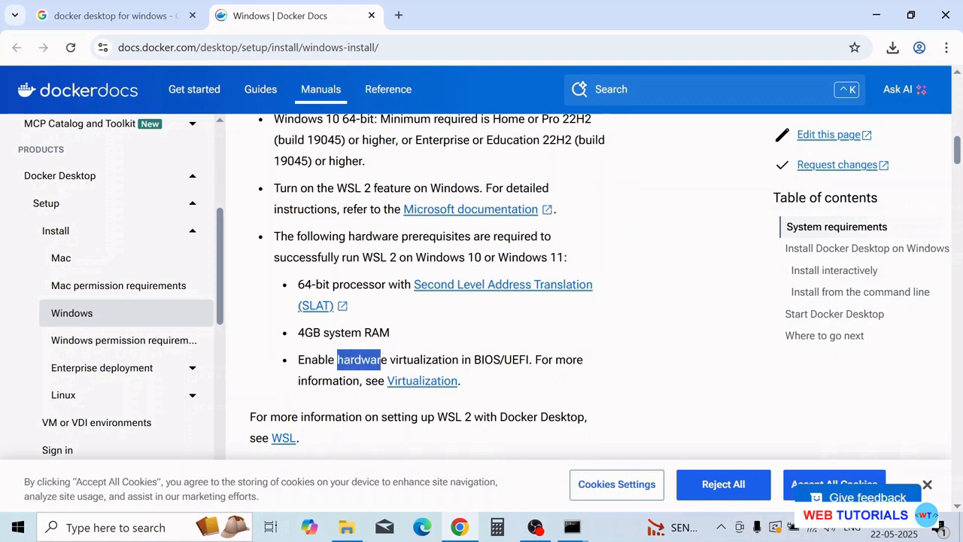
pyautogui.click(380, 360)
# Step: Switch to Task Manager and check the Virtualization status in the CPU performance details
pyautogui.hotkey('ctrl', 'shift', 'Escape')
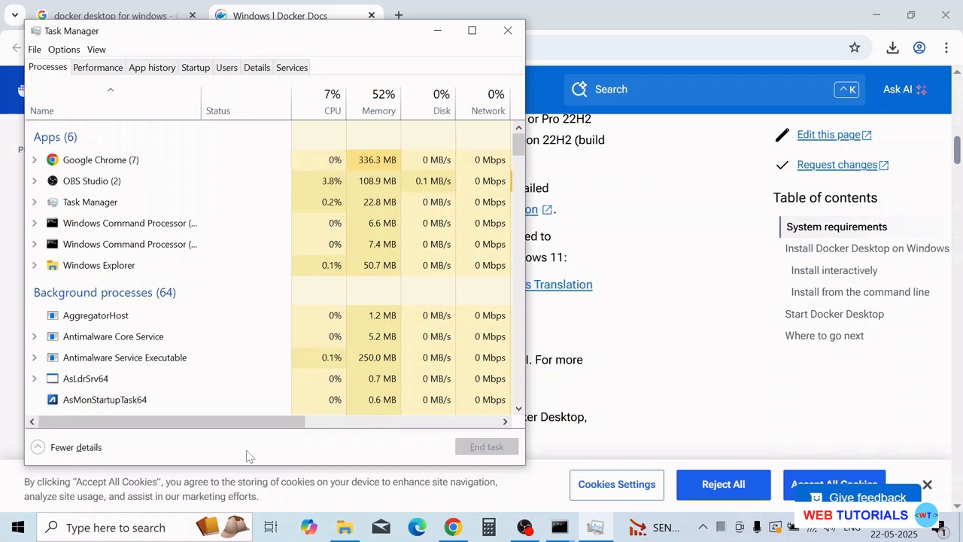
pyautogui.click(99, 67)
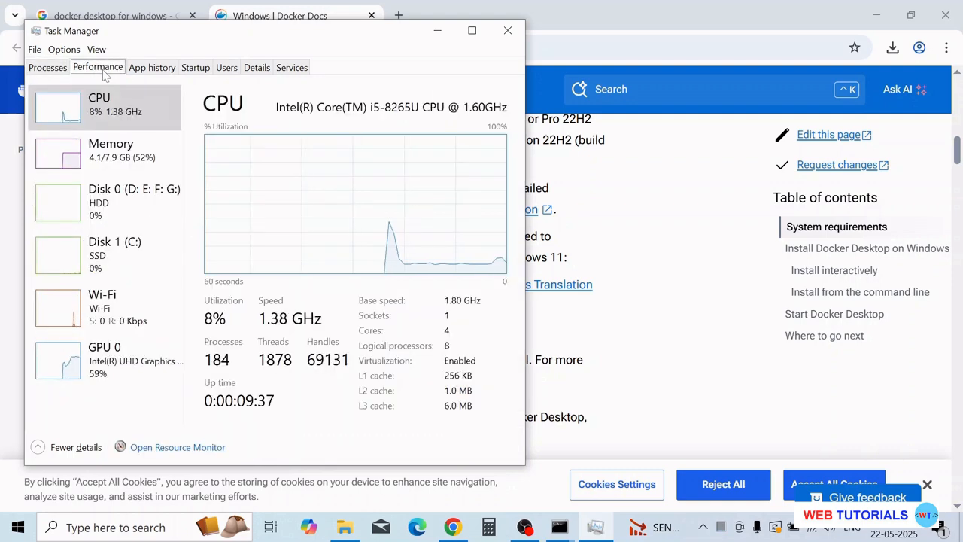
pyautogui.click(63, 111)
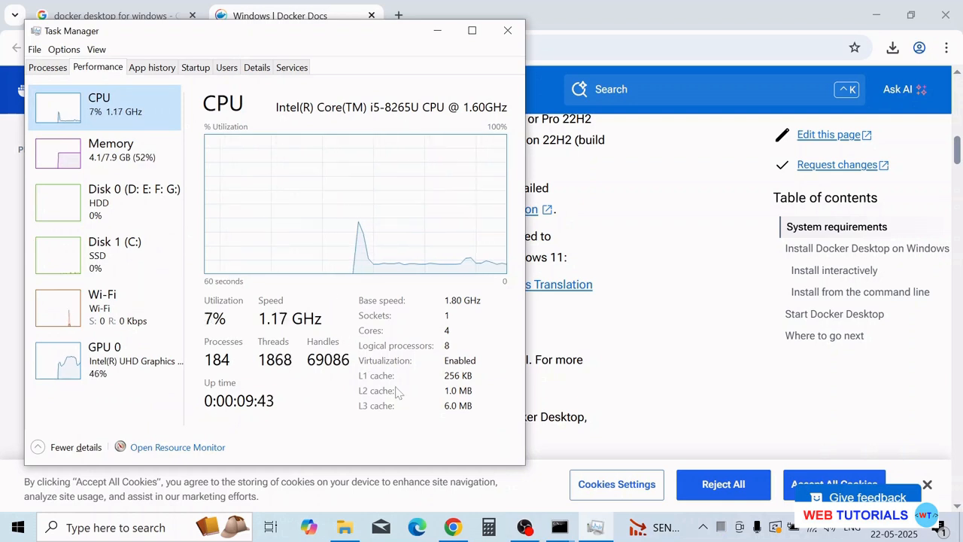
pyautogui.click(377, 364)
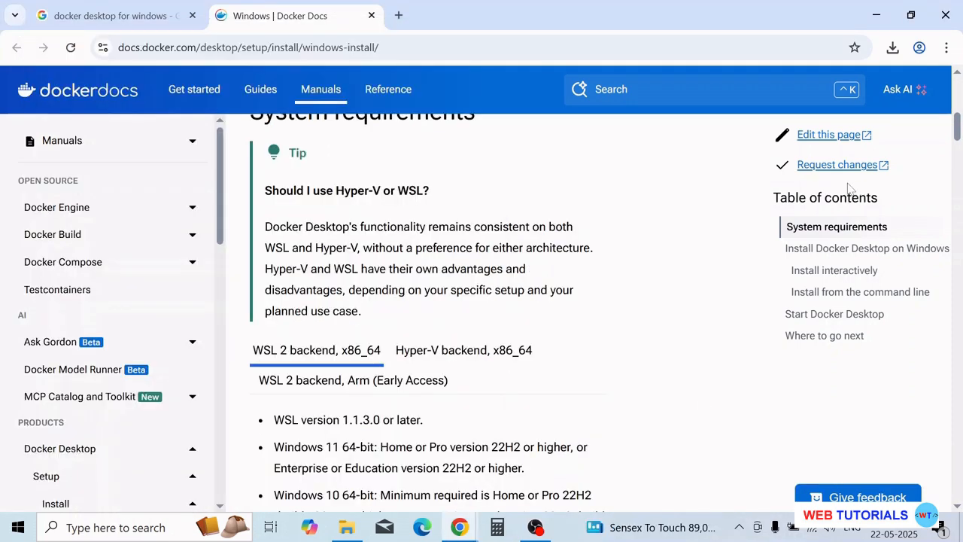
# Step: Show the downloaded Docker Desktop Installer.exe in its folder from Chrome's recent downloads
pyautogui.click(893, 47)
pyautogui.moveTo(858, 114)
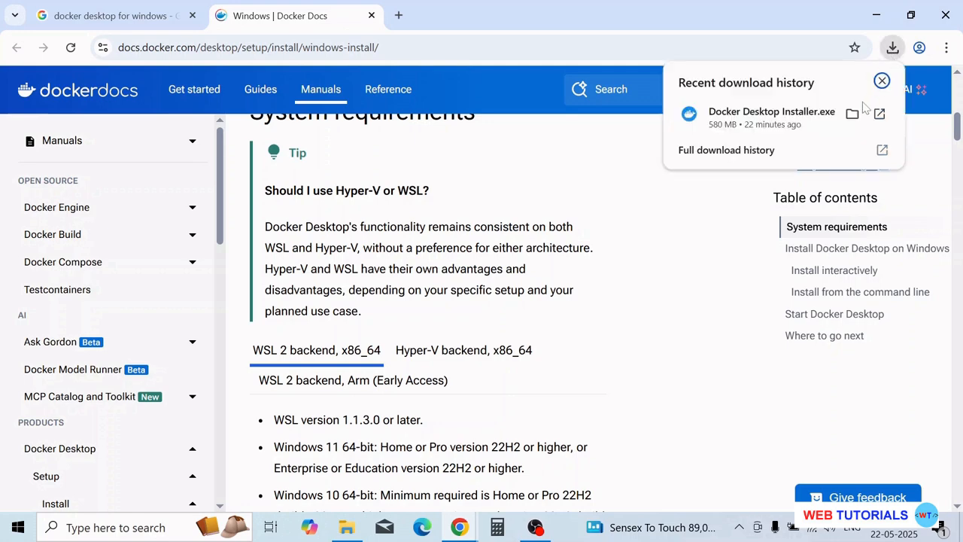
pyautogui.click(853, 114)
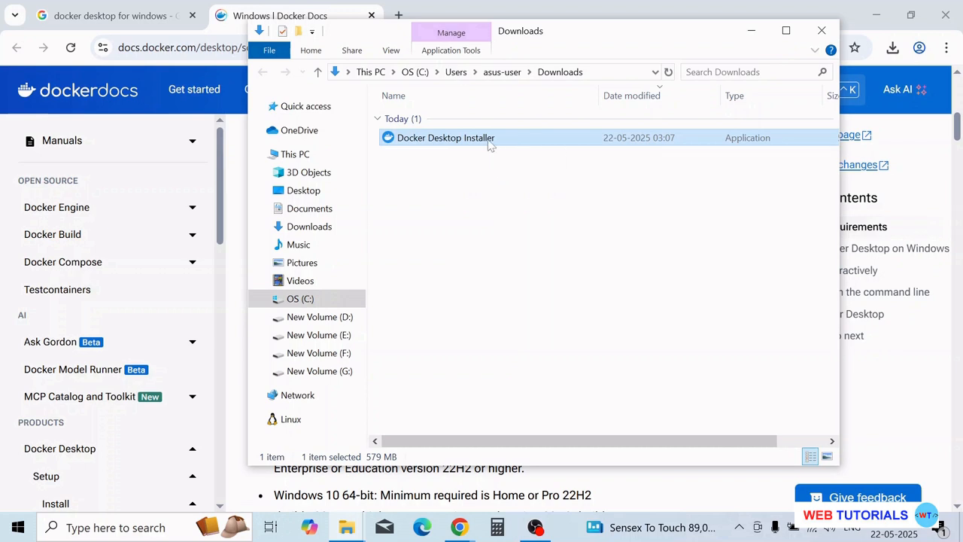
# Step: Run Docker Desktop Installer with administrator permission, install with the desktop shortcut option enabled, and close the installer
pyautogui.doubleClick(487, 139)
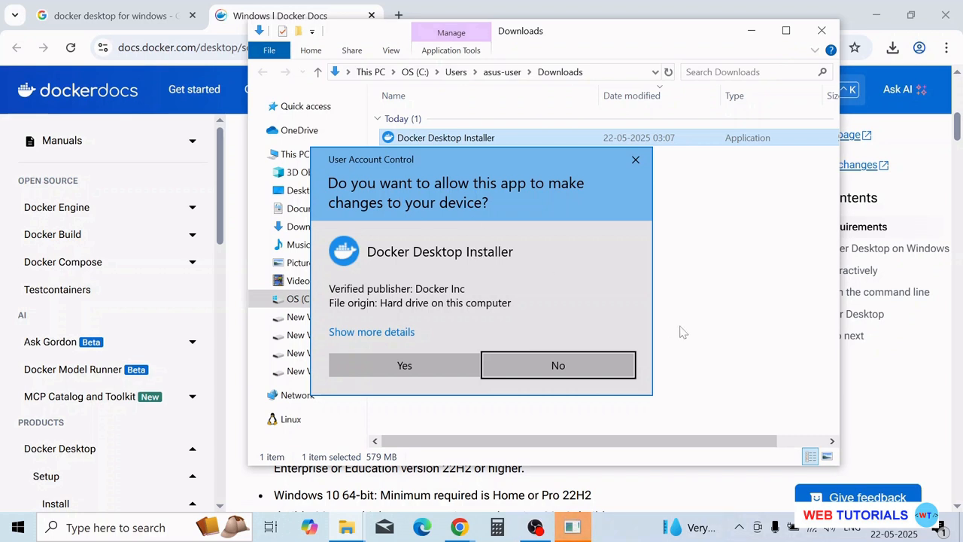
pyautogui.click(405, 366)
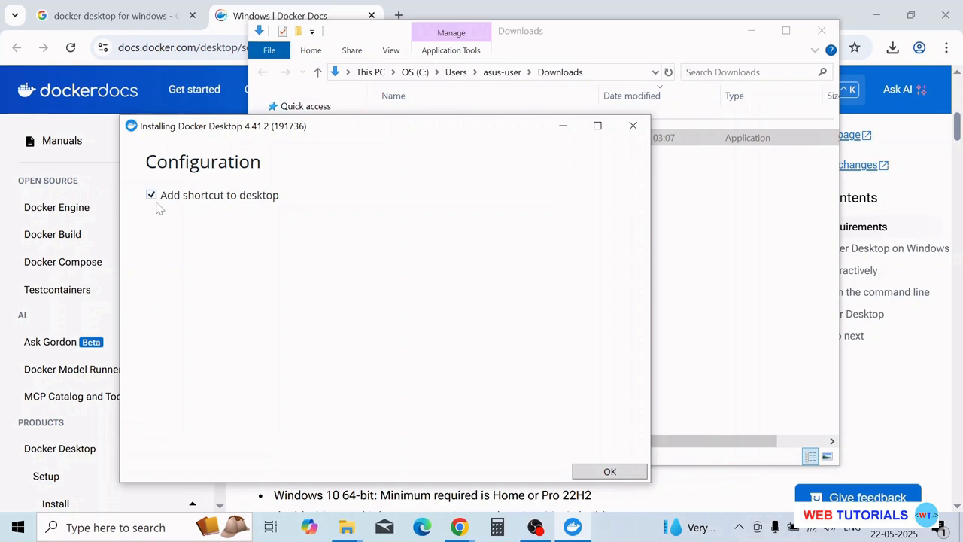
pyautogui.click(621, 472)
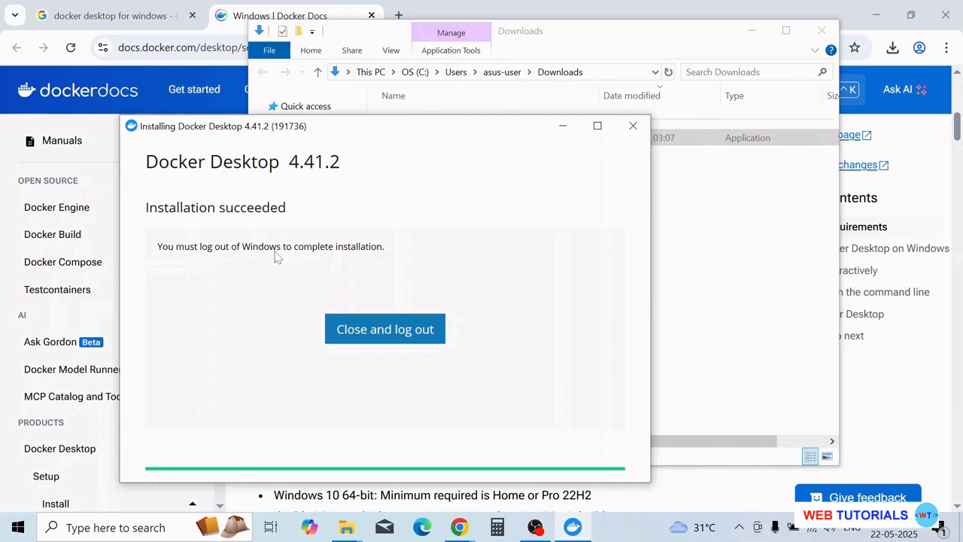
pyautogui.click(633, 126)
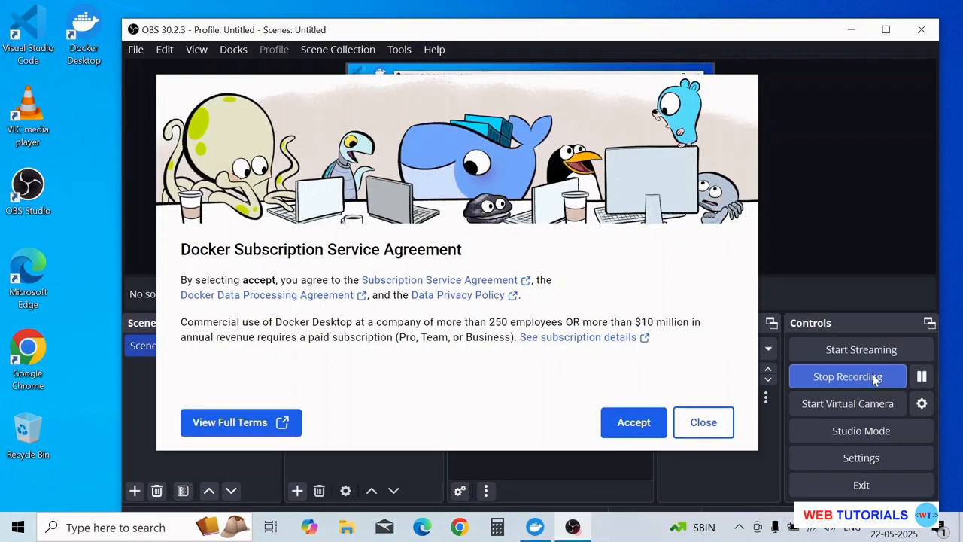
# Step: Accept the Docker Subscription Service Agreement and finish setup with recommended settings, allowing the Docker Desktop Privileged Helper
pyautogui.click(851, 29)
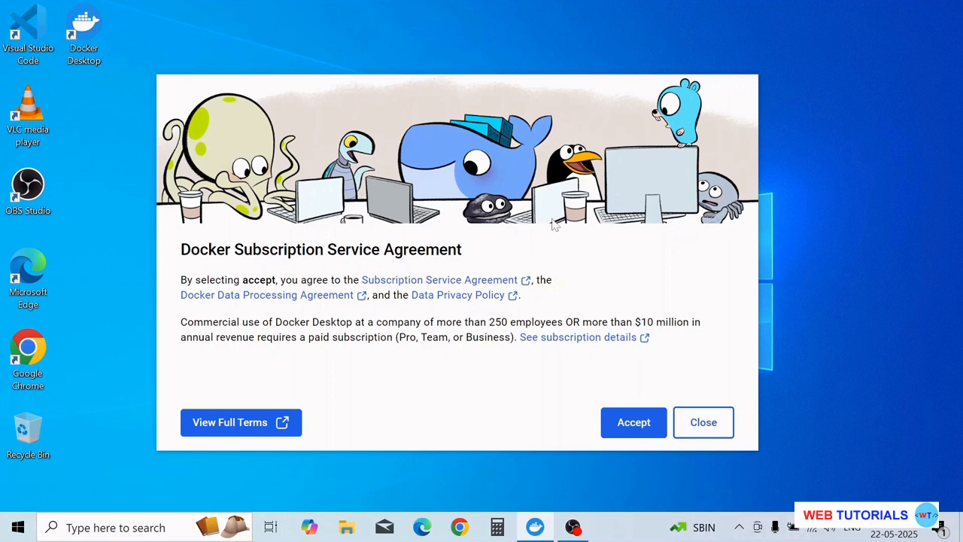
pyautogui.click(629, 431)
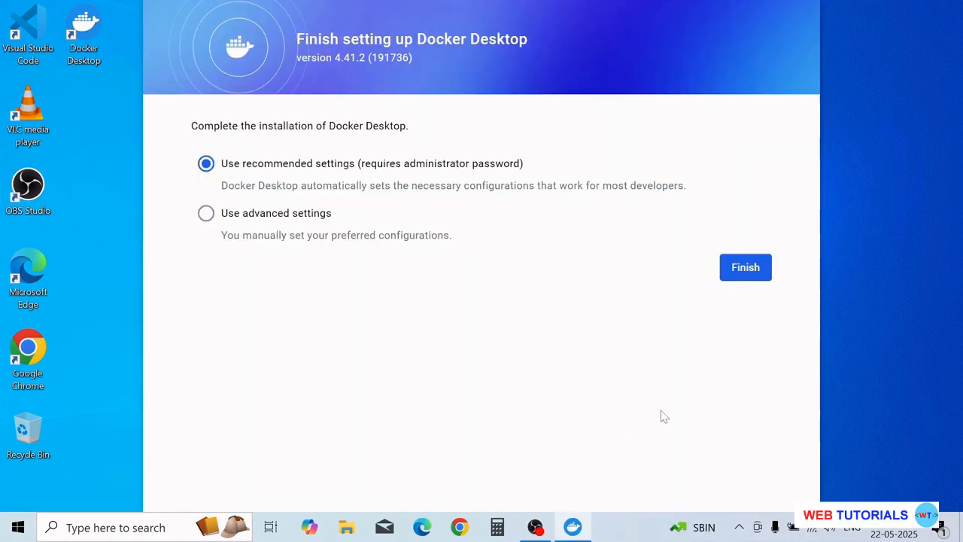
pyautogui.click(746, 268)
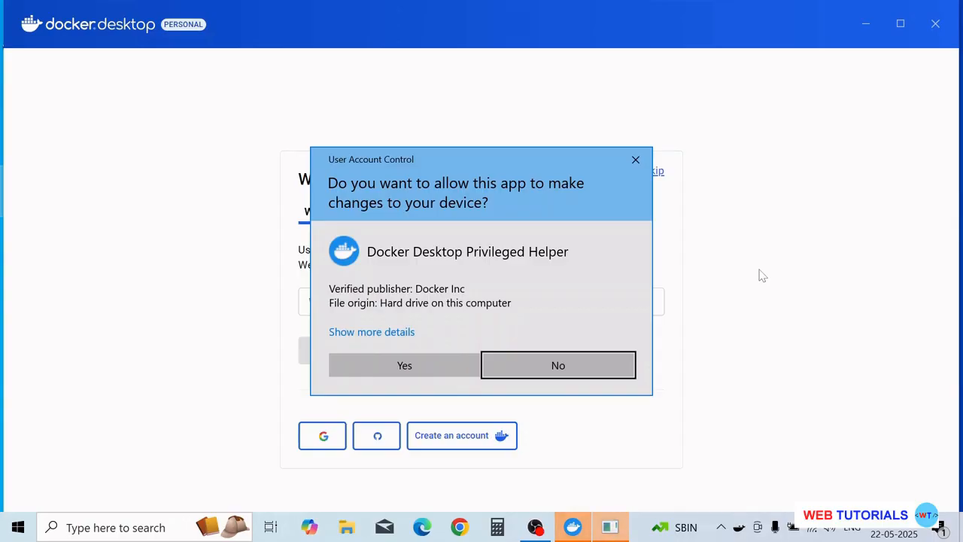
pyautogui.click(431, 365)
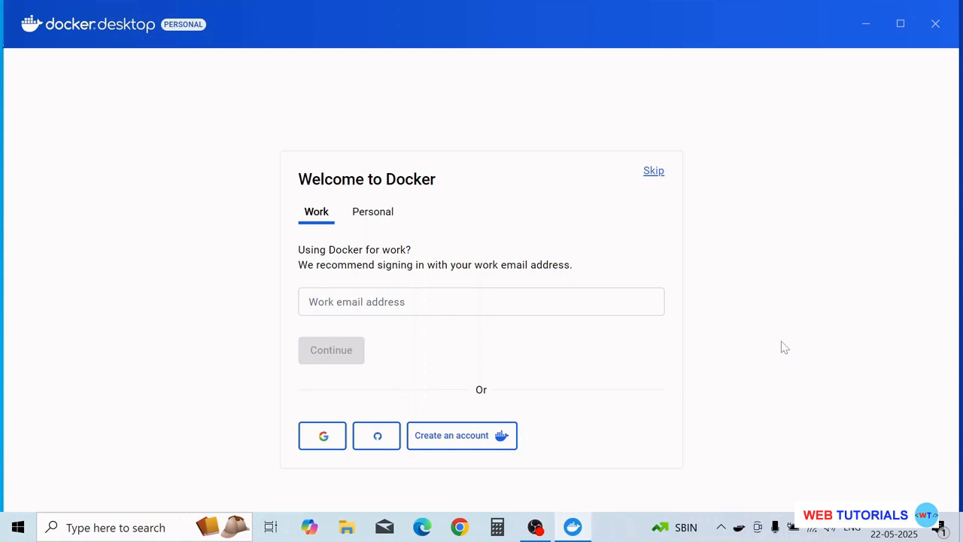
# Step: Skip the Docker sign-in and the Welcome Survey
pyautogui.click(657, 177)
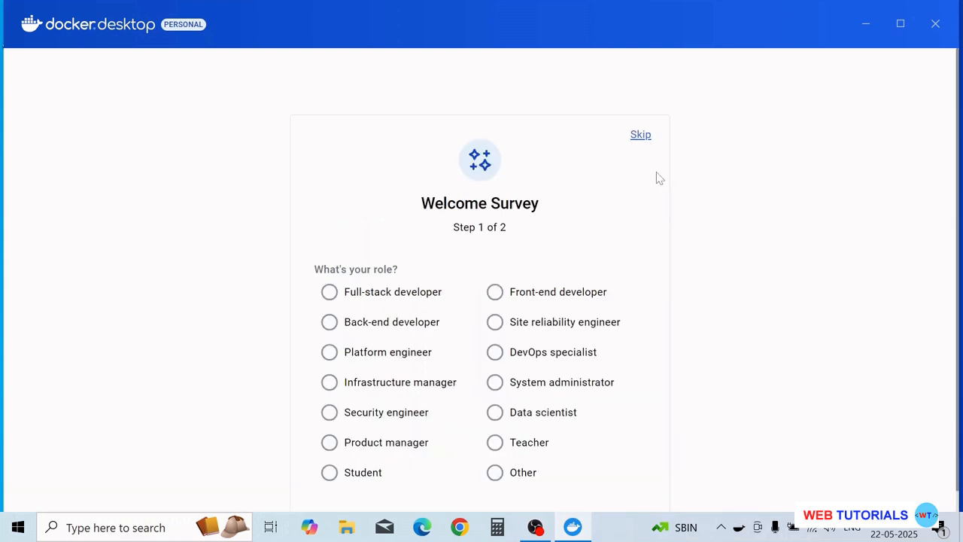
pyautogui.click(641, 136)
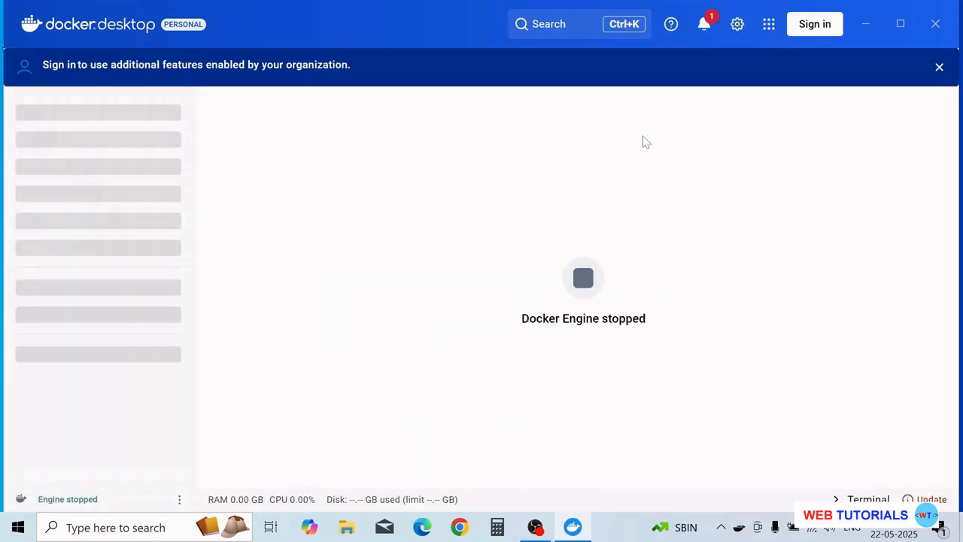